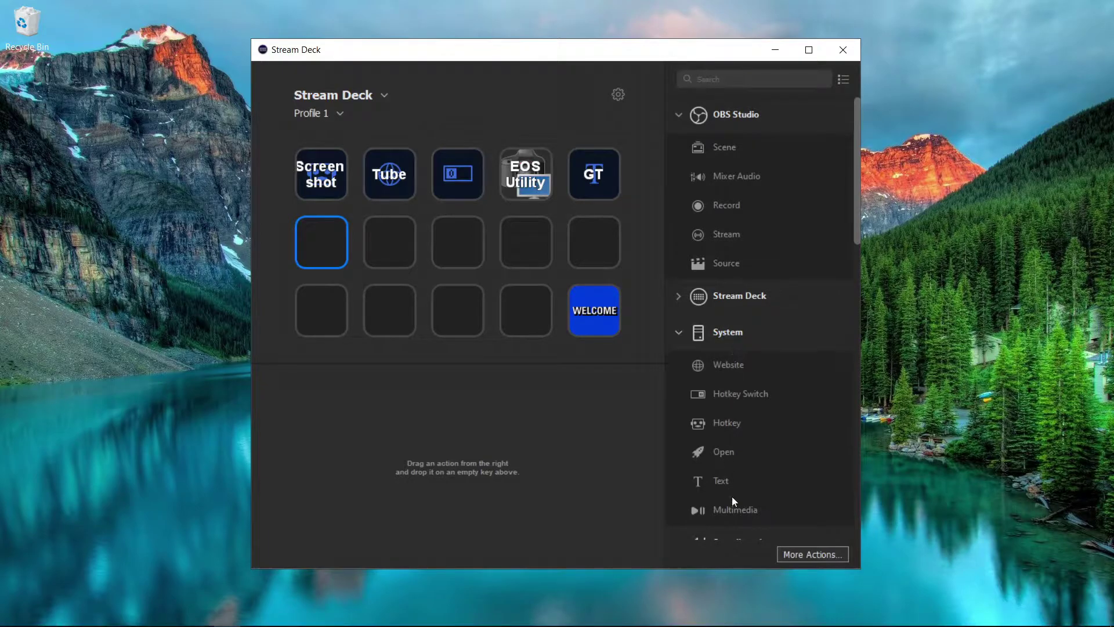
Step: Place three System > Multimedia actions on the first three keys of row 2
drag(732, 513, 399, 243)
drag(399, 243, 325, 233)
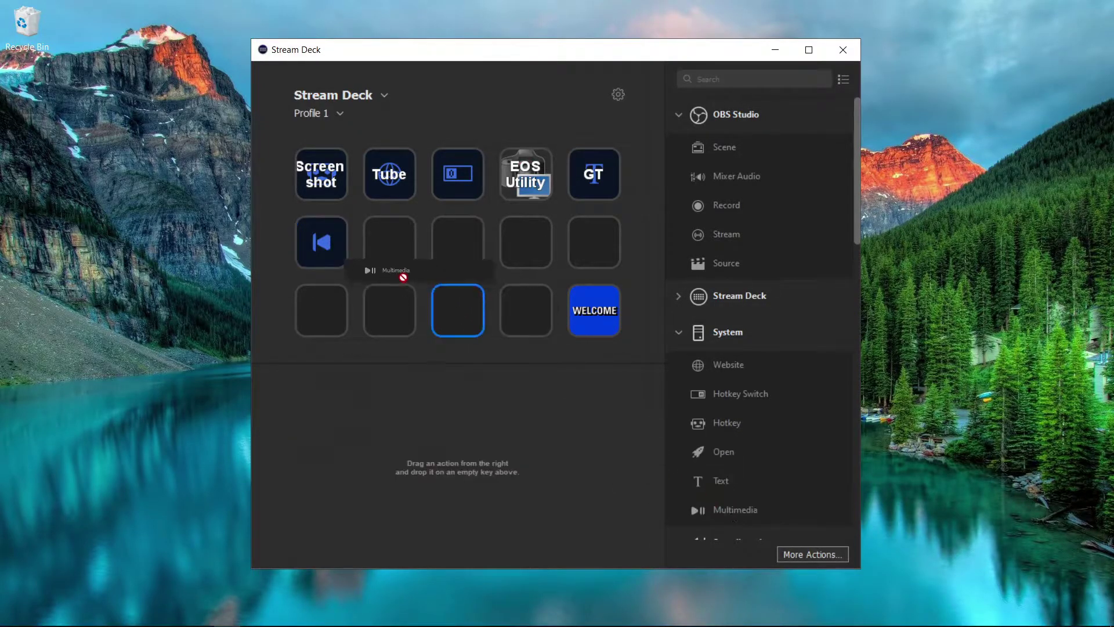
drag(733, 511, 390, 254)
drag(759, 518, 461, 252)
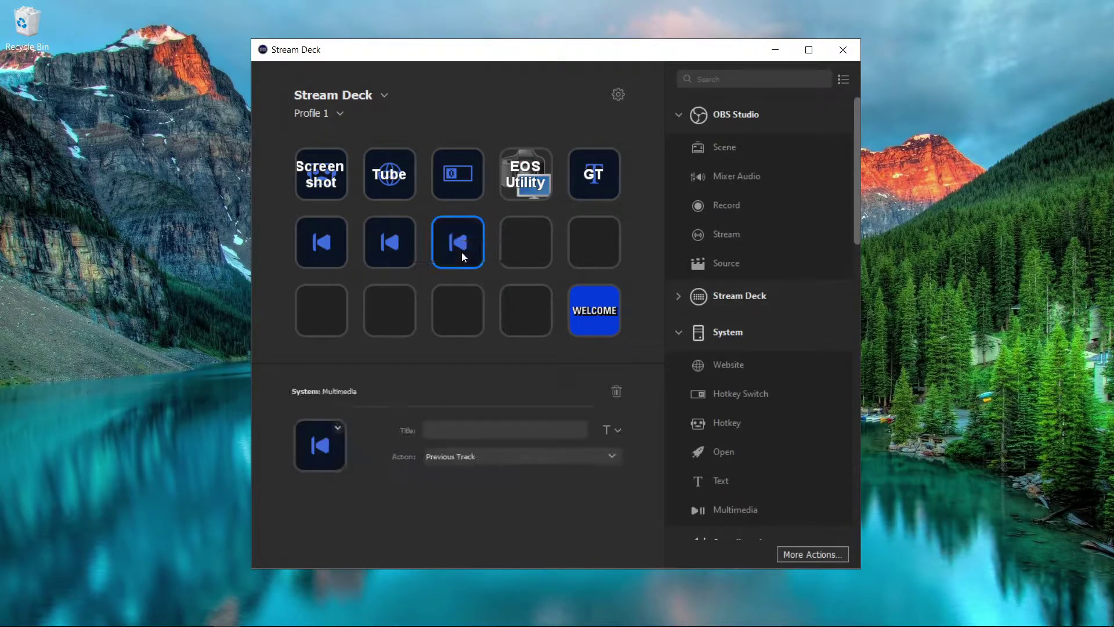
Step: Set row 2's second key action to Play / Pause
click(394, 240)
click(480, 459)
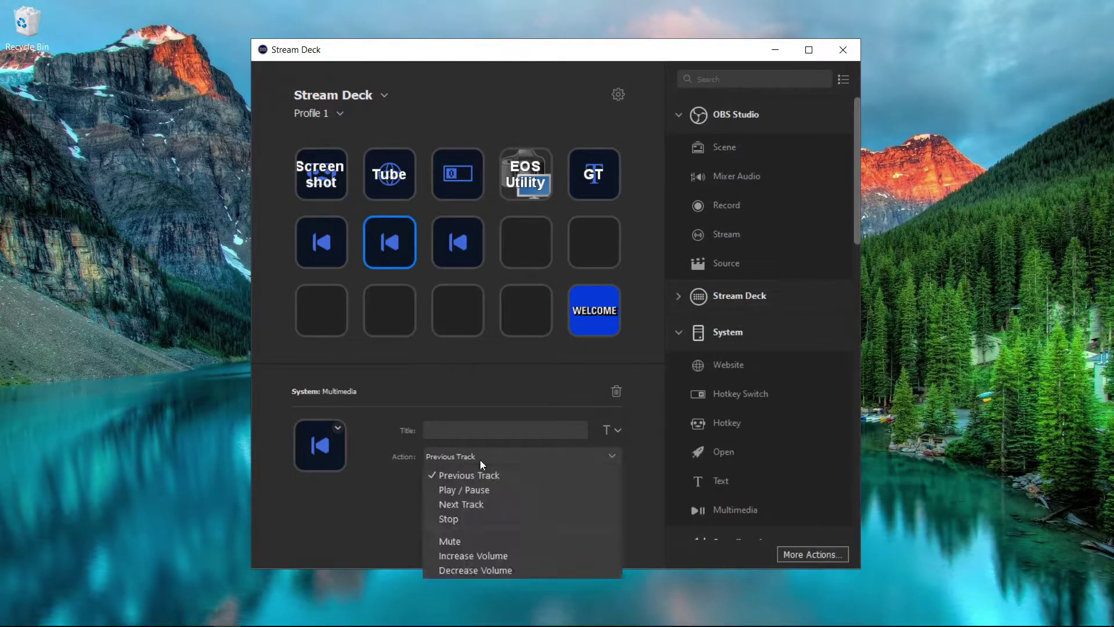
click(481, 490)
Step: Set row 2's third key action to Next Track
click(461, 252)
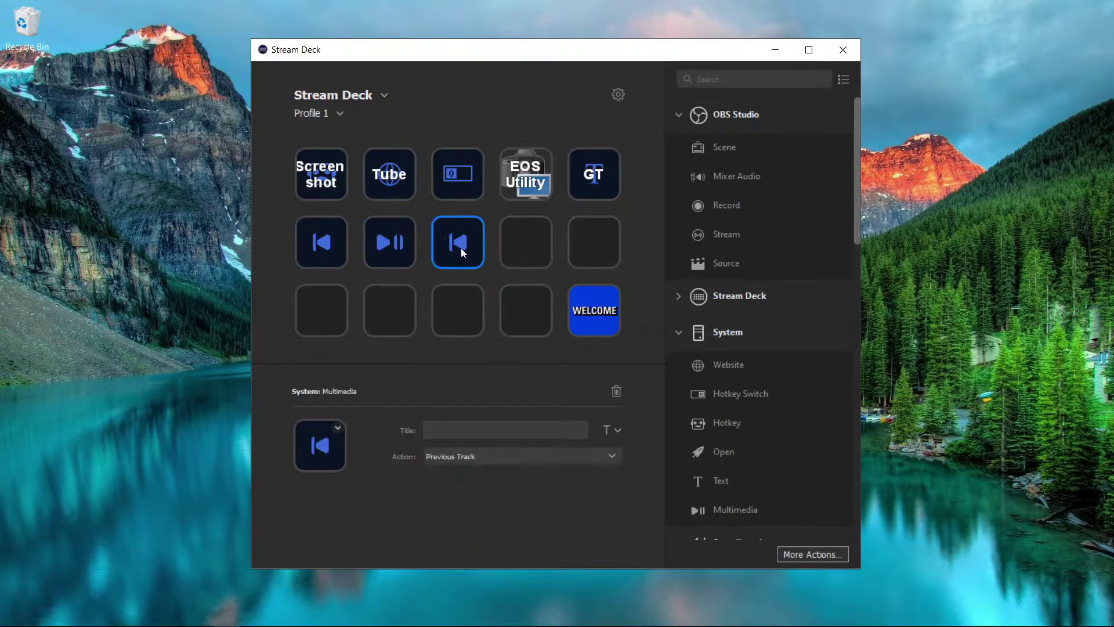
click(475, 455)
click(473, 508)
Step: Add a Multimedia key set to Increase Volume on row 3's first key
drag(777, 522, 341, 305)
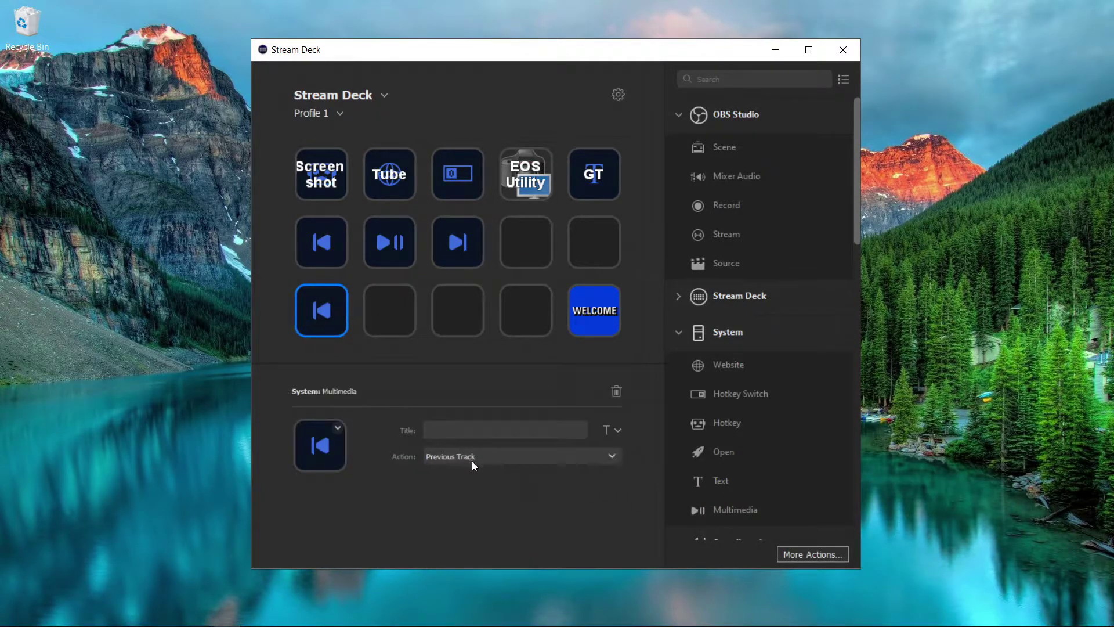
click(472, 459)
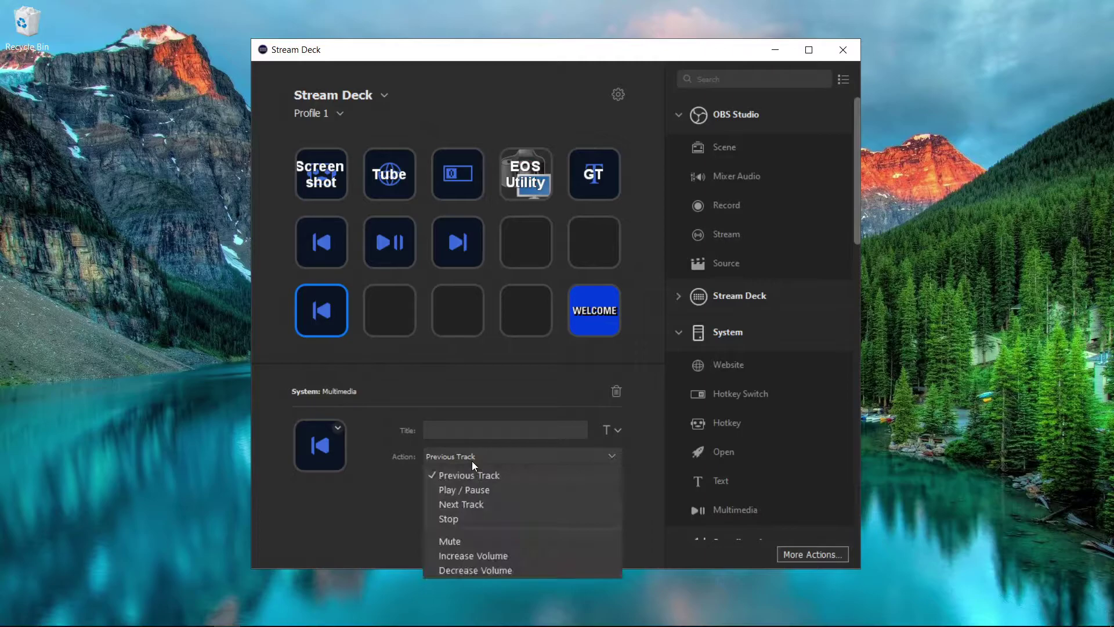
click(495, 556)
Step: Add a Decrease Volume Multimedia key on row 3's second key and test the volume keys
drag(746, 511, 387, 318)
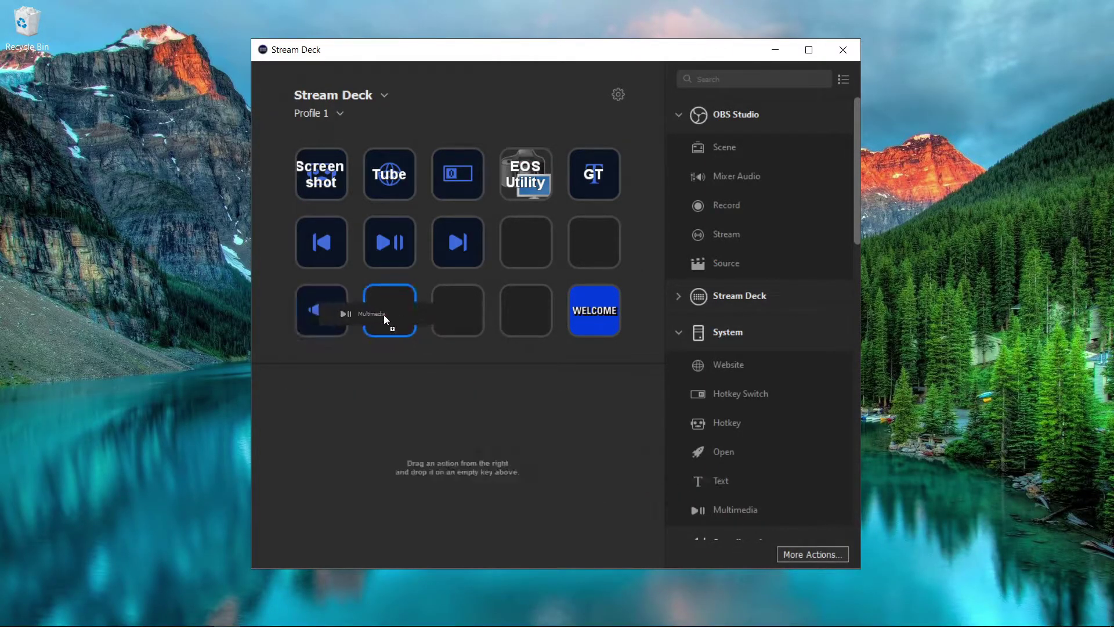
click(463, 450)
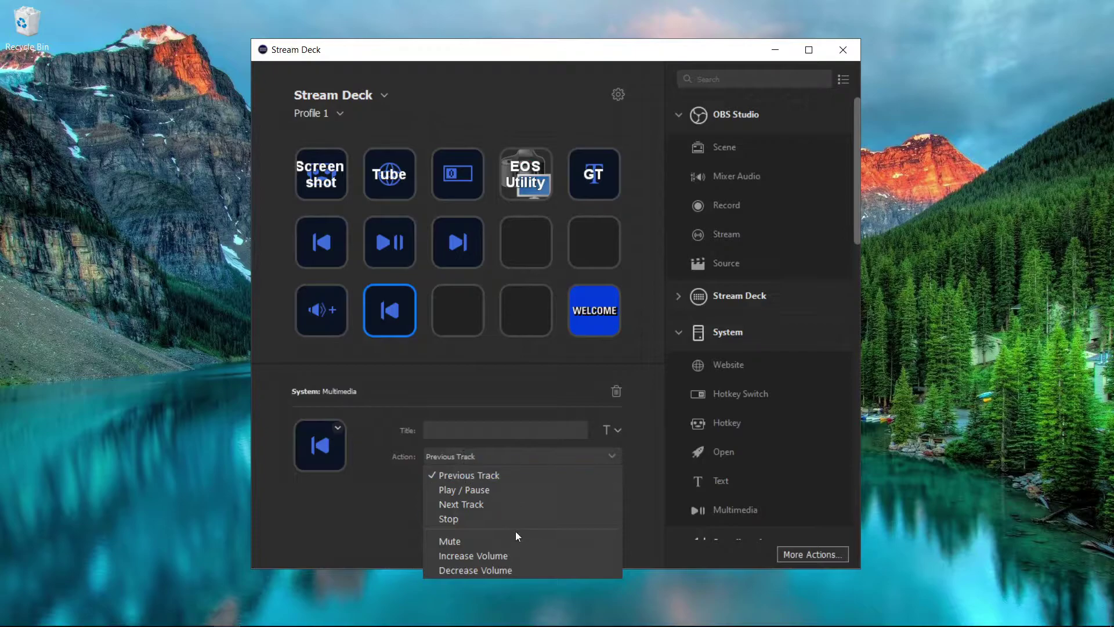
click(499, 568)
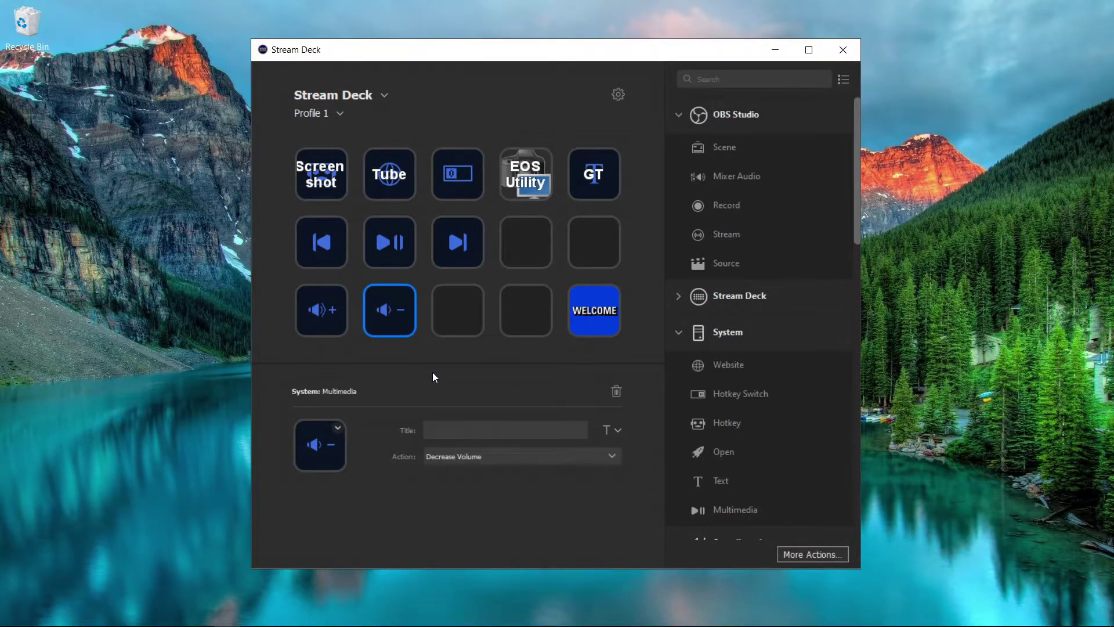
key(XF86AudioLowerVolume)
key(XF86AudioLowerVolume)
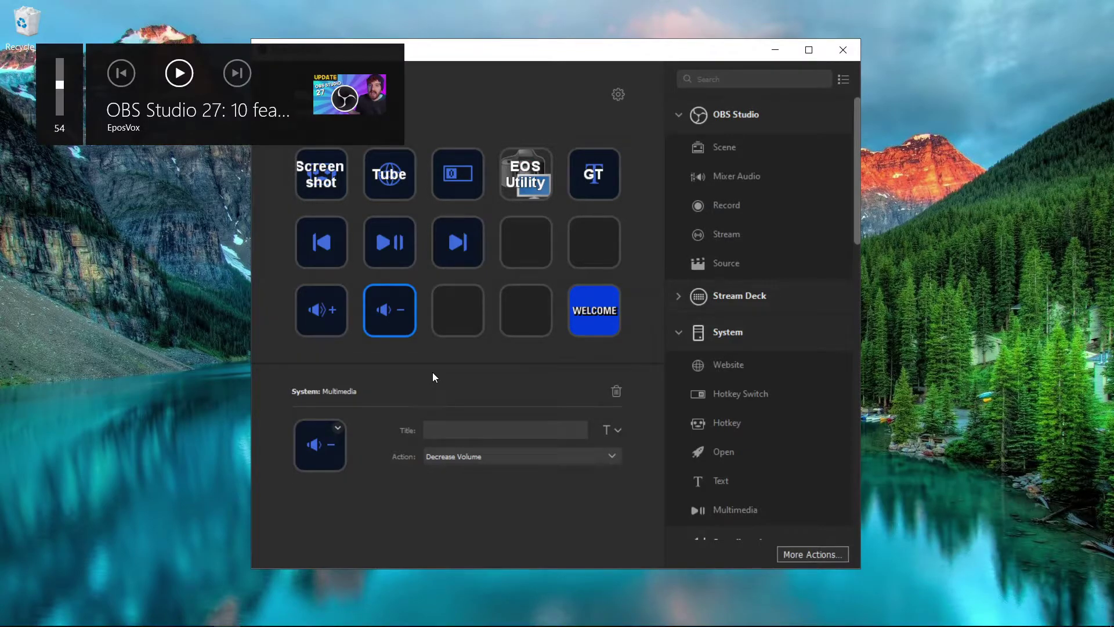
key(XF86AudioRaiseVolume)
click(420, 360)
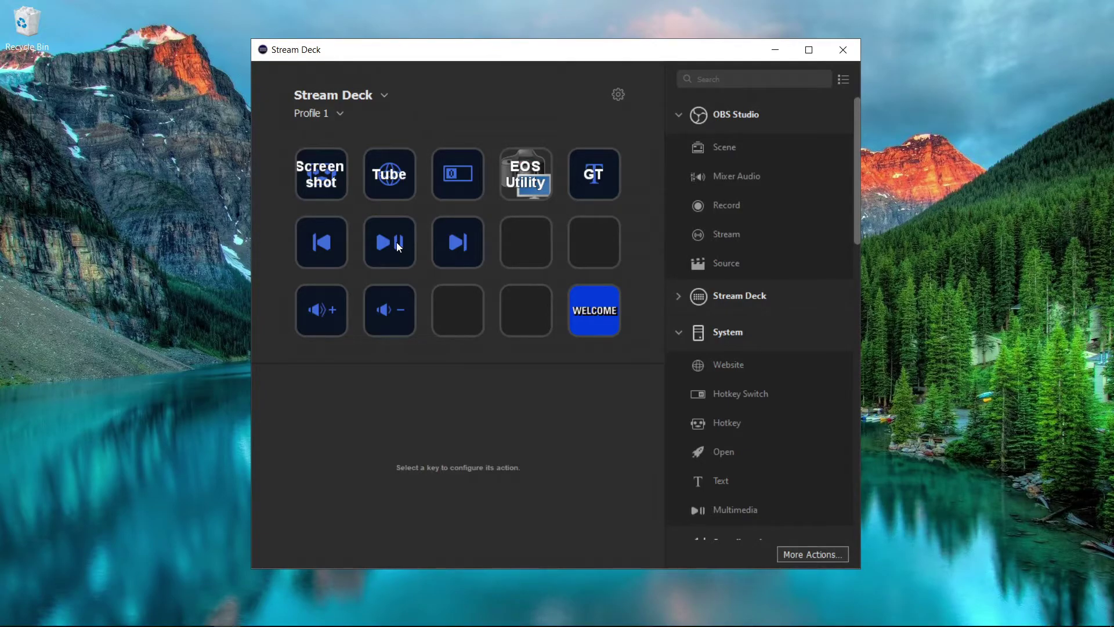
click(396, 242)
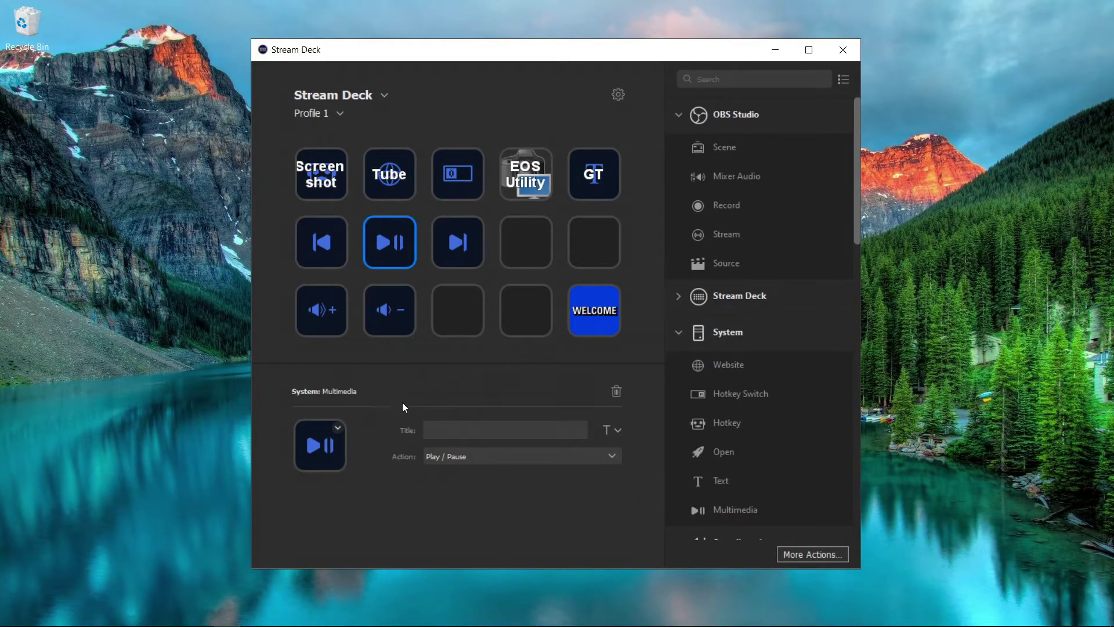
Step: Open the Play/Pause key's icon dropdown and close it, leaving the icon unchanged
click(339, 428)
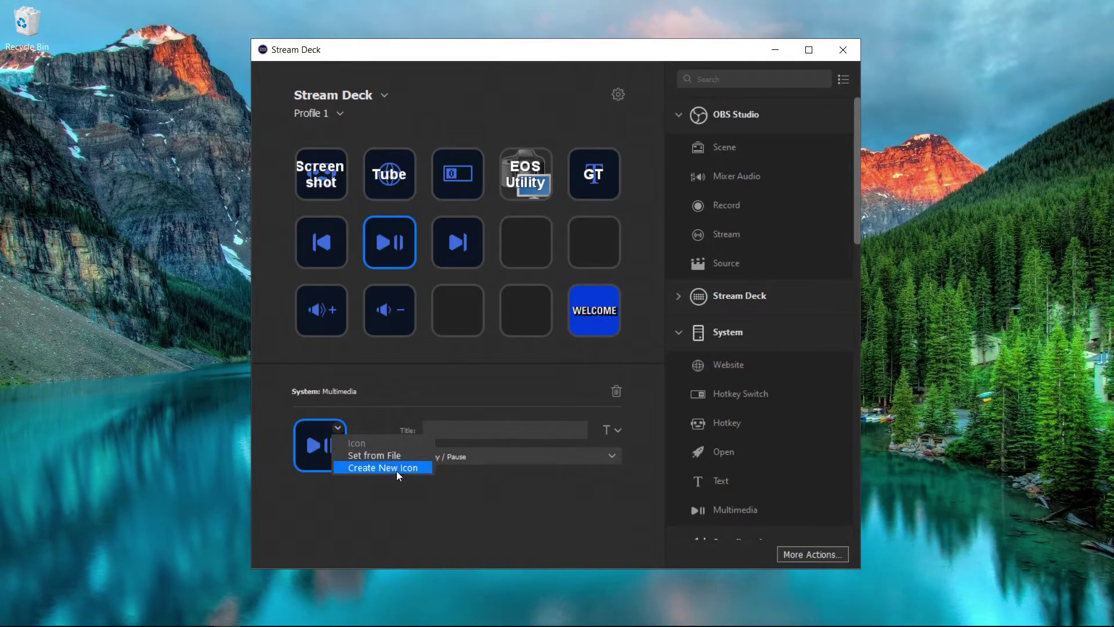
click(413, 512)
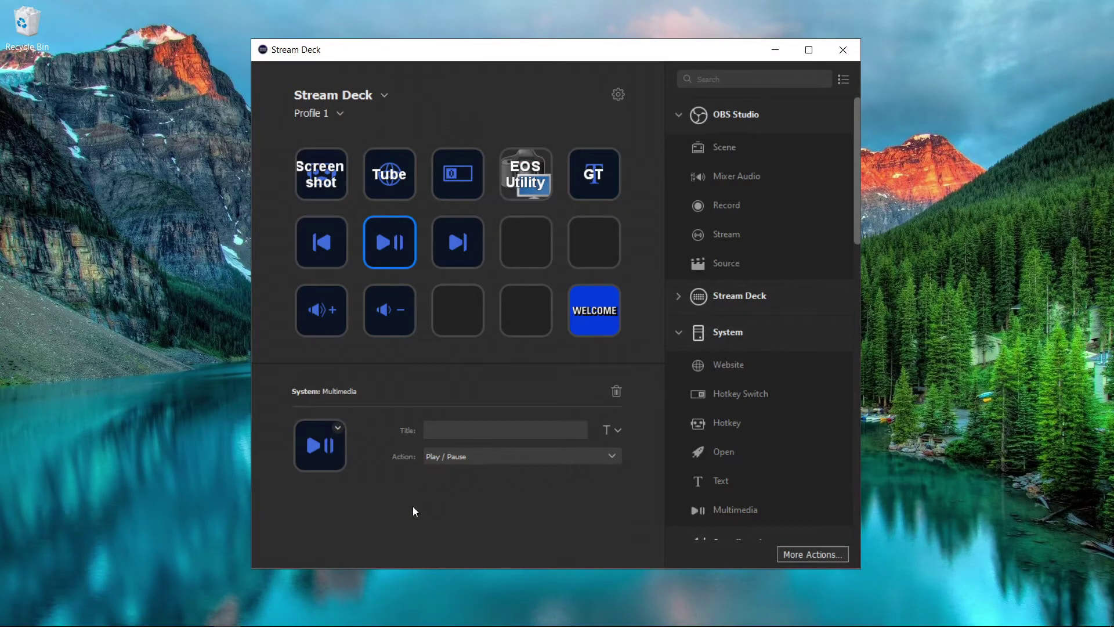